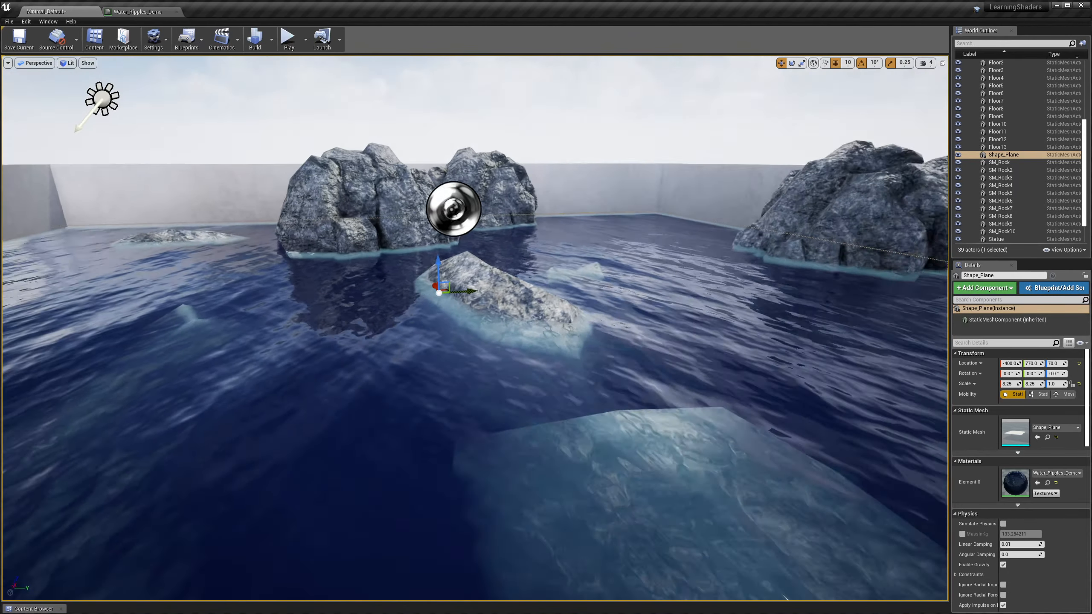
- Inspect the water edges around the rocks from close up in the level
right_click_drag(474, 328, 602, 343)
key("w")
key("w")
key("s")
key("w")
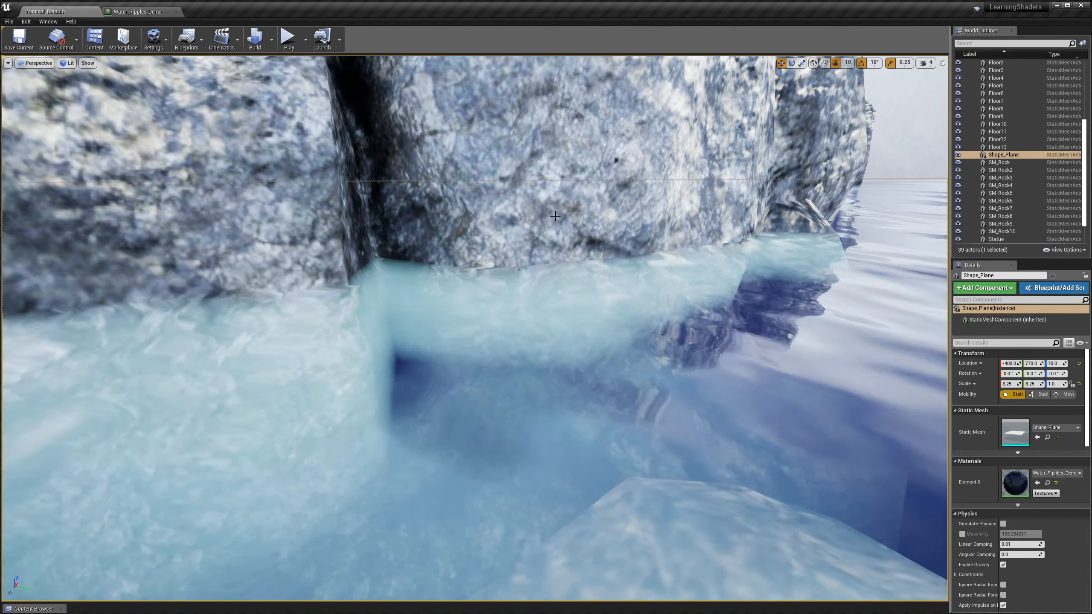
- Delete the Weather_ripples branch and the BlendAngleCorrectedNormals node from the Water_Ripples_Demo material, and move the remaining normal network closer to the output
left_click(144, 18)
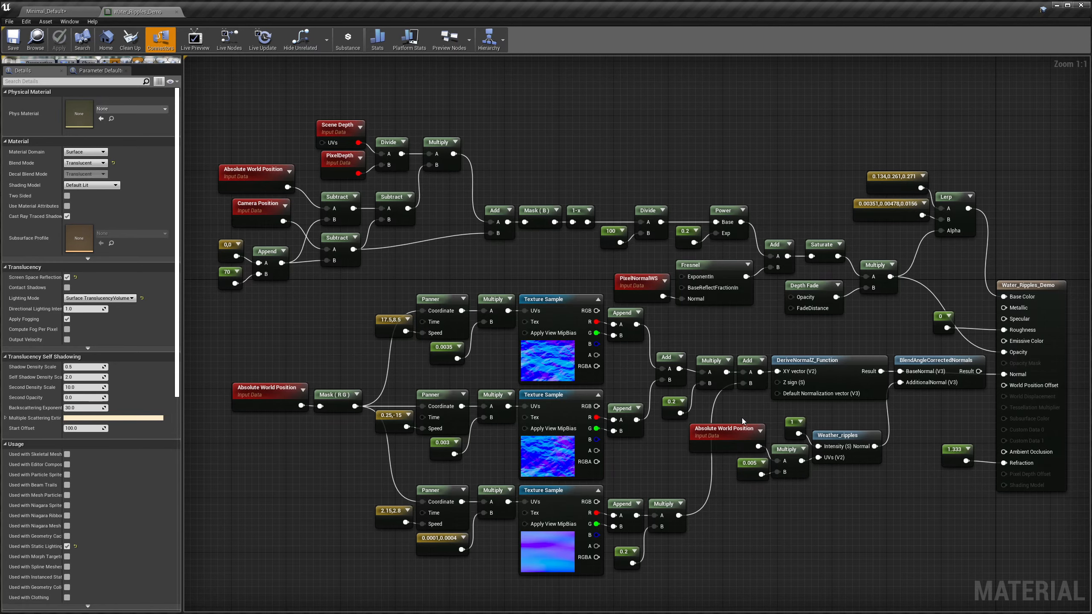
left_click_drag(741, 411, 853, 491)
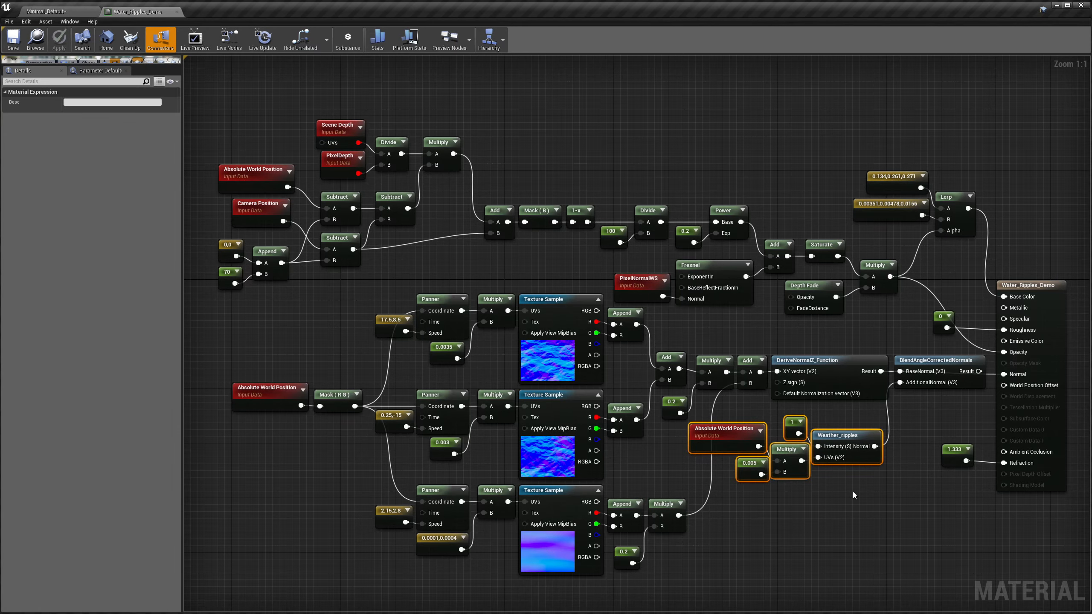
key("Delete")
left_click(921, 384)
key("Delete")
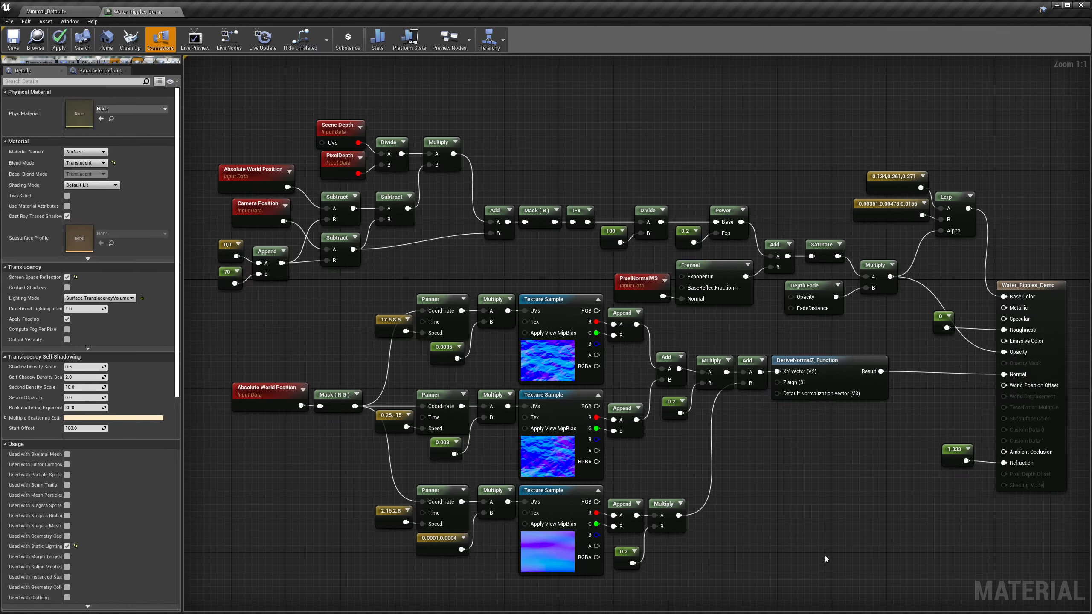
left_click_drag(826, 590, 288, 332)
left_click_drag(834, 365, 897, 374)
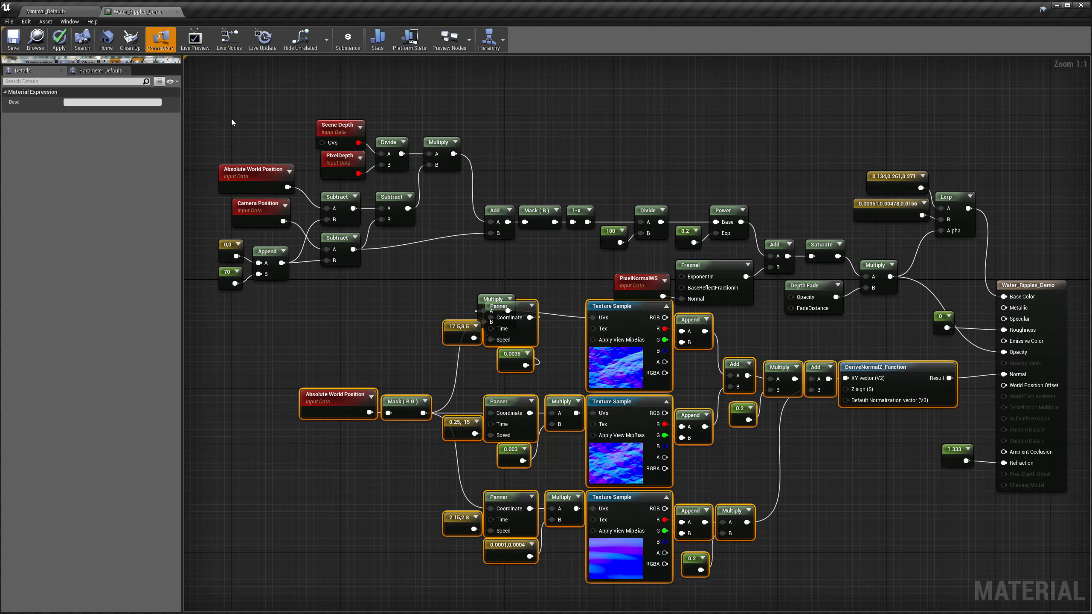
- Examine the water surface and its bright edge along the walls and rock in the level
left_click(47, 11)
right_click_drag(511, 315, 614, 322)
key("s")
key("a")
key("w")
key("s")
key("w")
key("w")
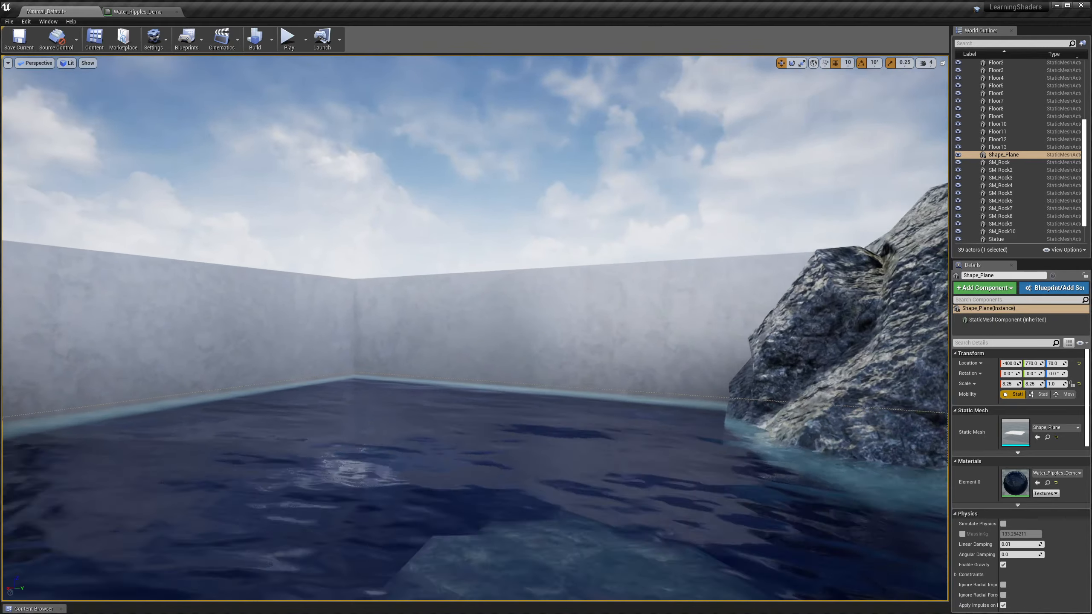
key("d")
left_click_drag(614, 321, 610, 323)
right_click_drag(611, 323, 605, 378)
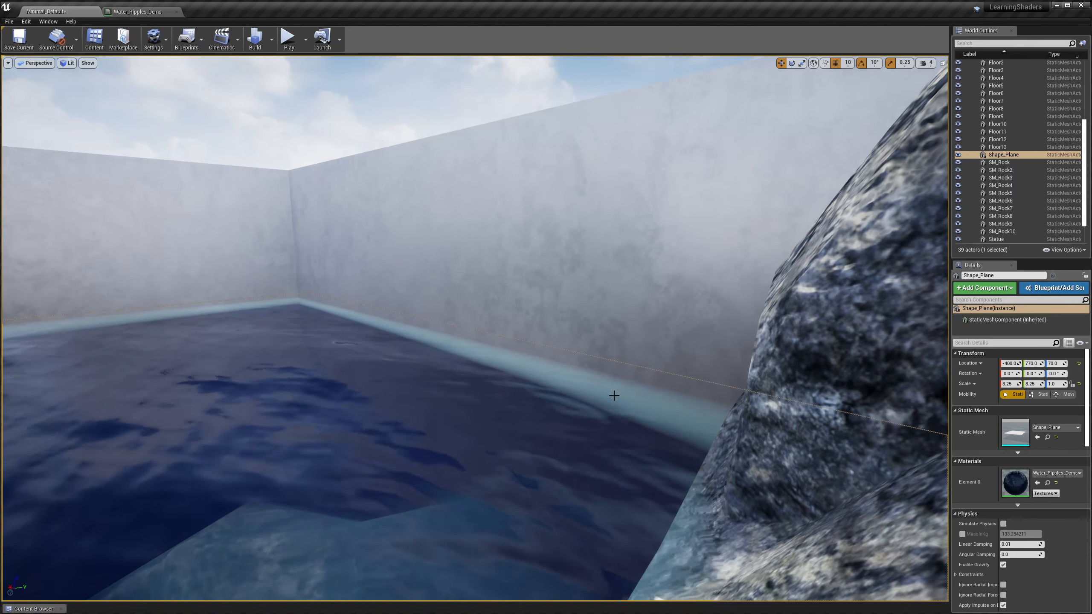
- Connect the Saturate output directly to the Alpha of the base color Lerp and save the Water_Ripples_Demo material
left_click(137, 12)
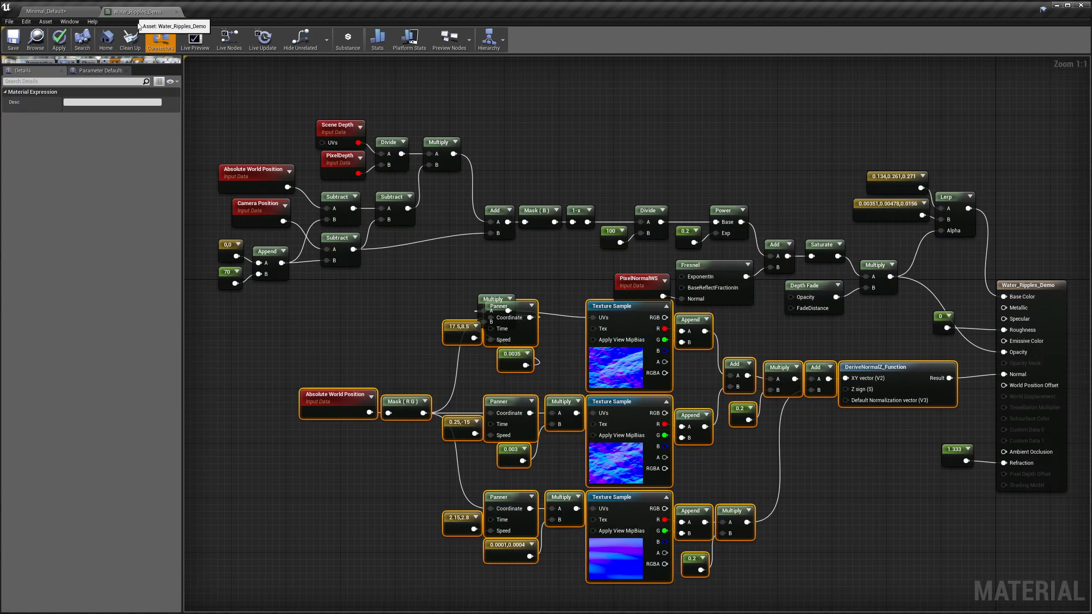
left_click(822, 313)
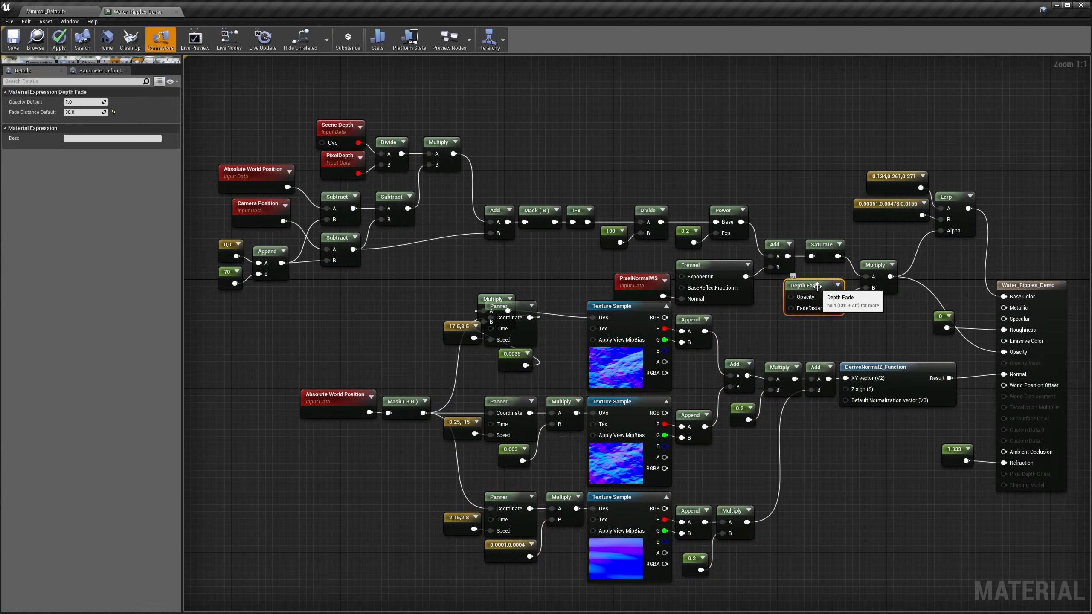
left_click_drag(886, 153, 954, 257)
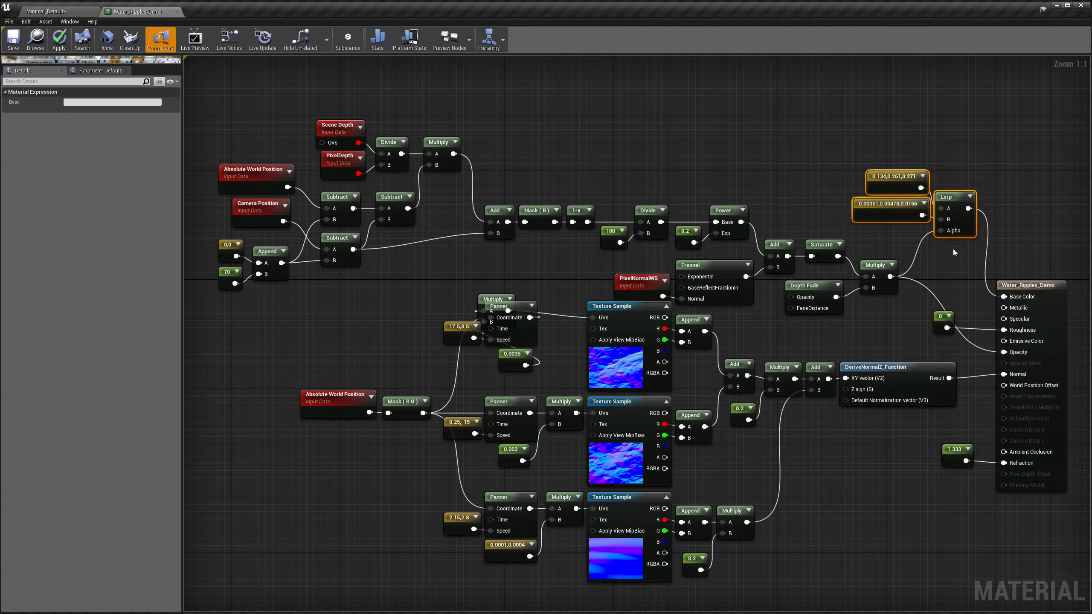
left_click(947, 249)
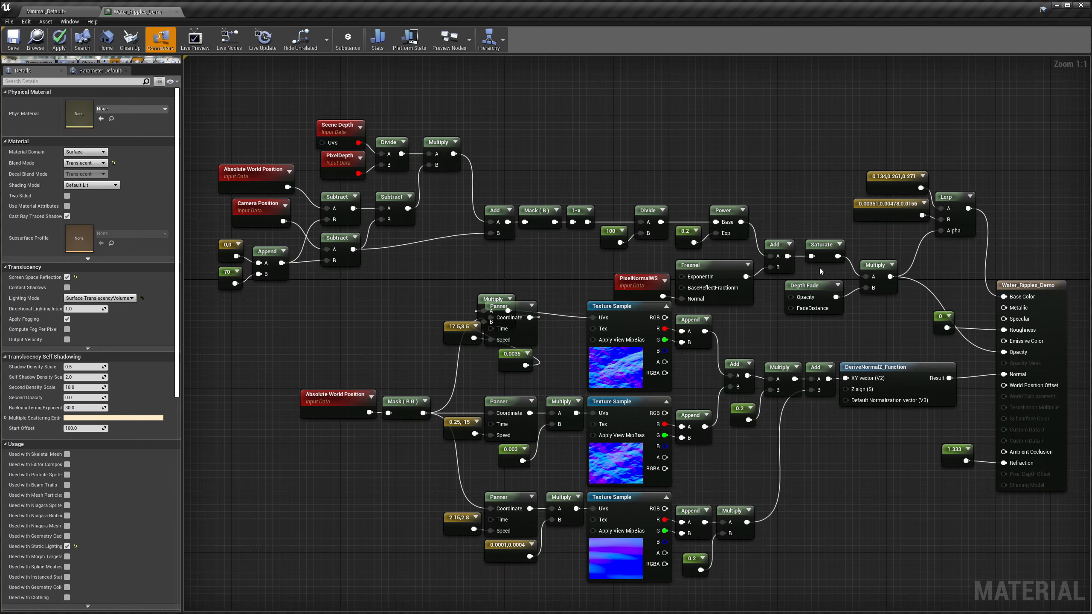
left_click_drag(812, 269, 878, 318)
left_click(877, 318)
left_click_drag(837, 256, 941, 233)
left_click(13, 39)
- Examine the refraction at the shoreline of the submerged rock in the level
left_click(60, 10)
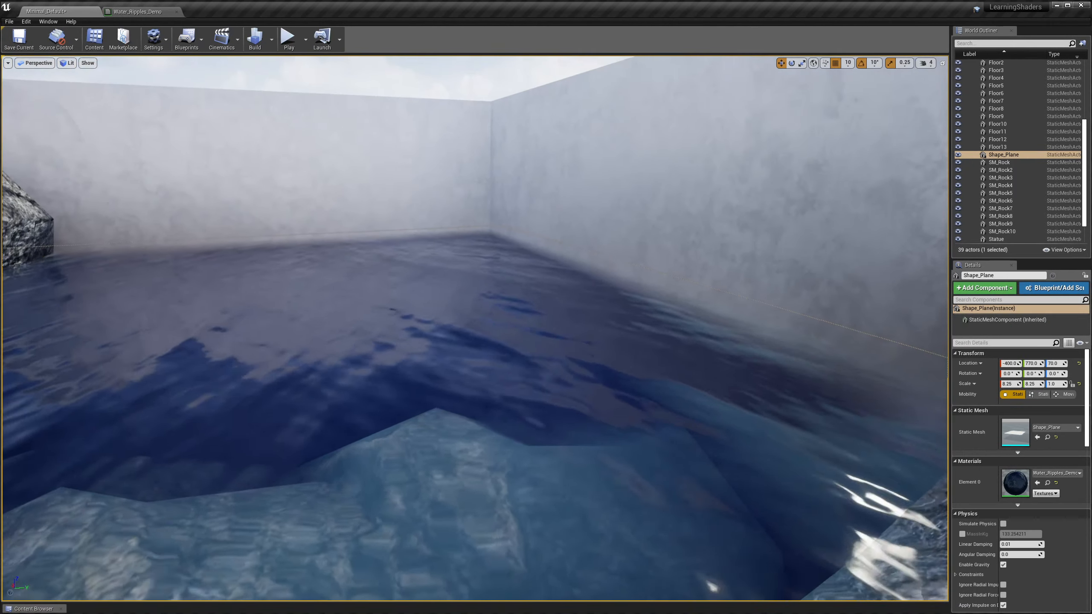
right_click_drag(475, 329, 583, 321)
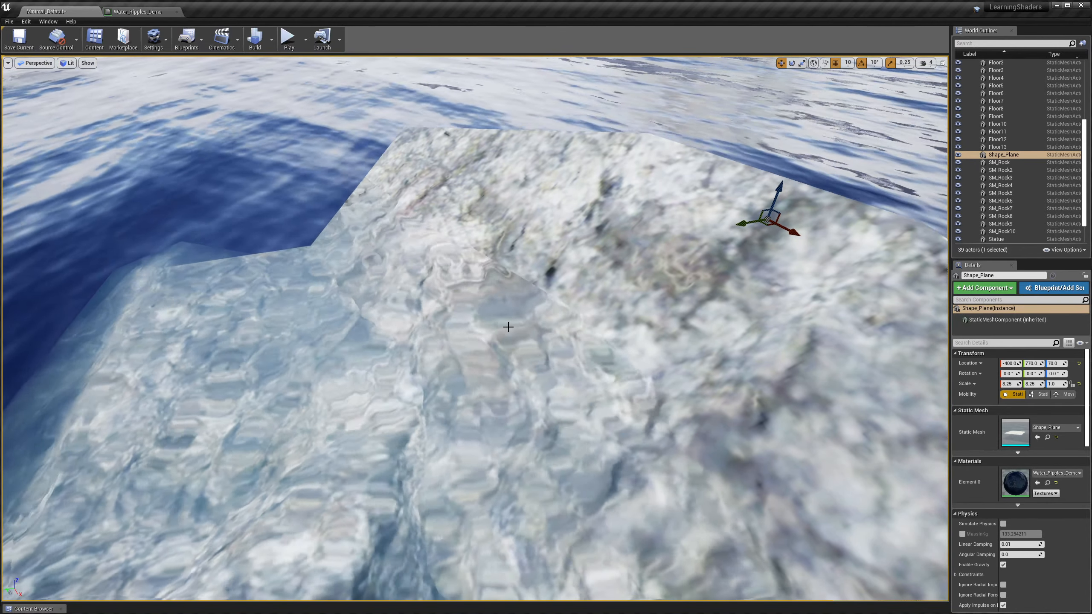
right_click_drag(497, 298, 475, 243)
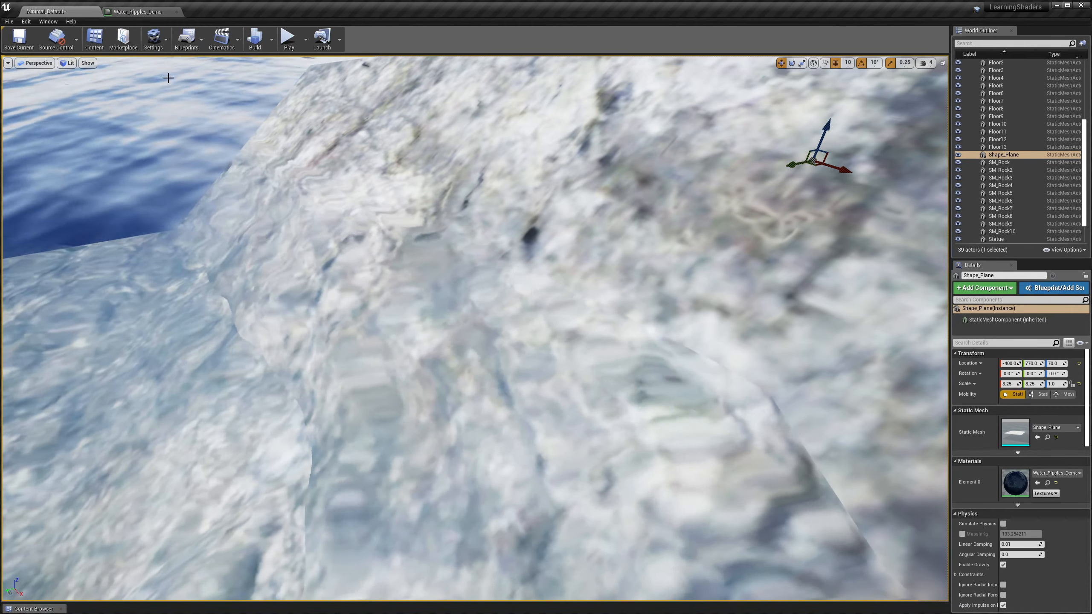
- Add a Lerp node beside the material's Refraction input and connect the Depth Fade output to its Alpha
left_click(137, 11)
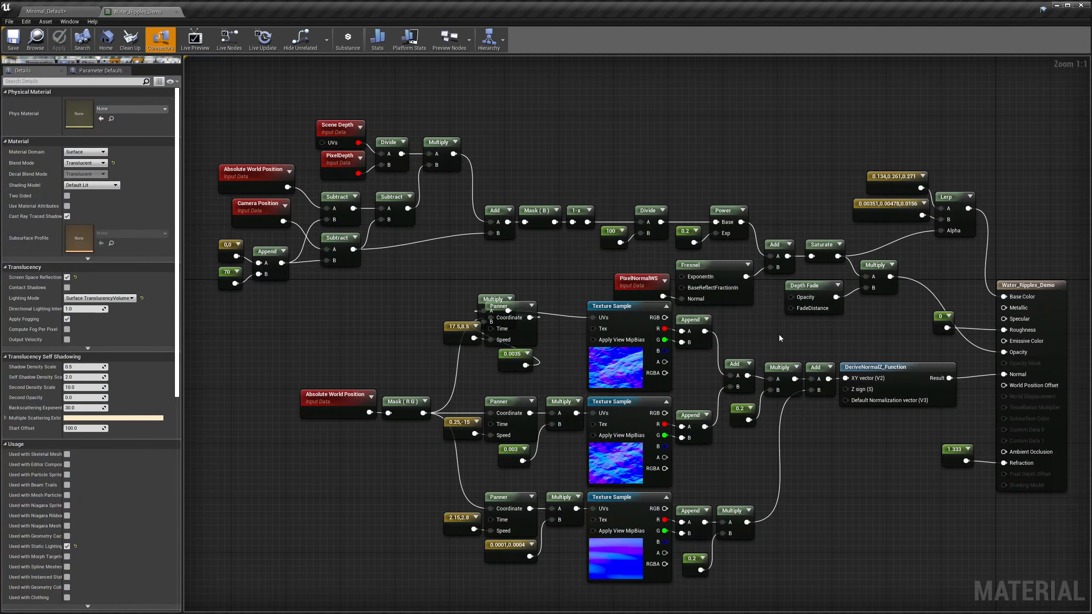
right_click_drag(839, 330, 696, 261)
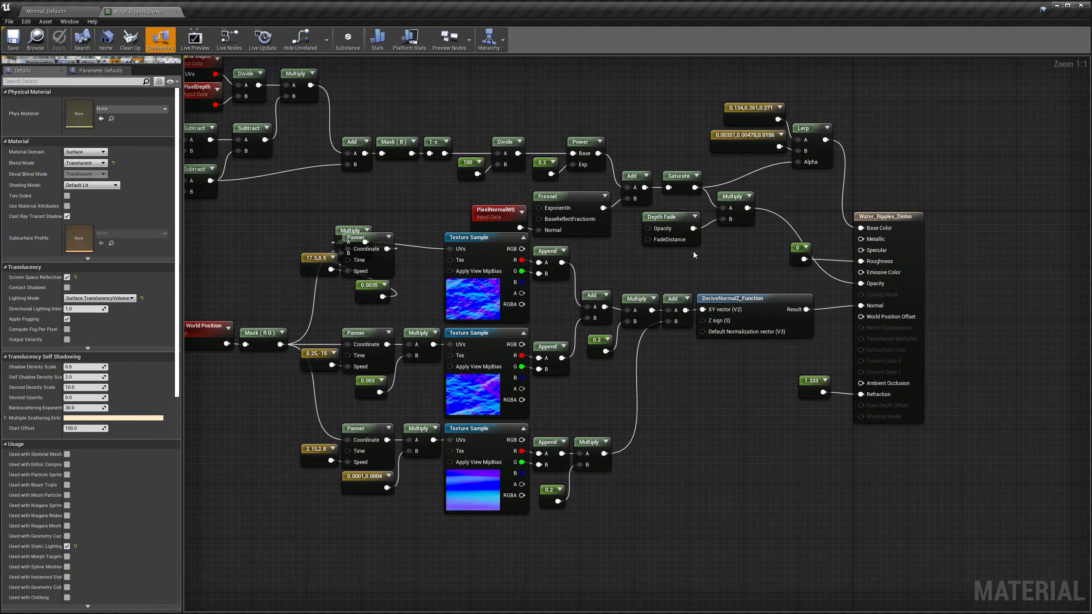
key("l")
left_click(766, 437)
left_click_drag(810, 382, 789, 374)
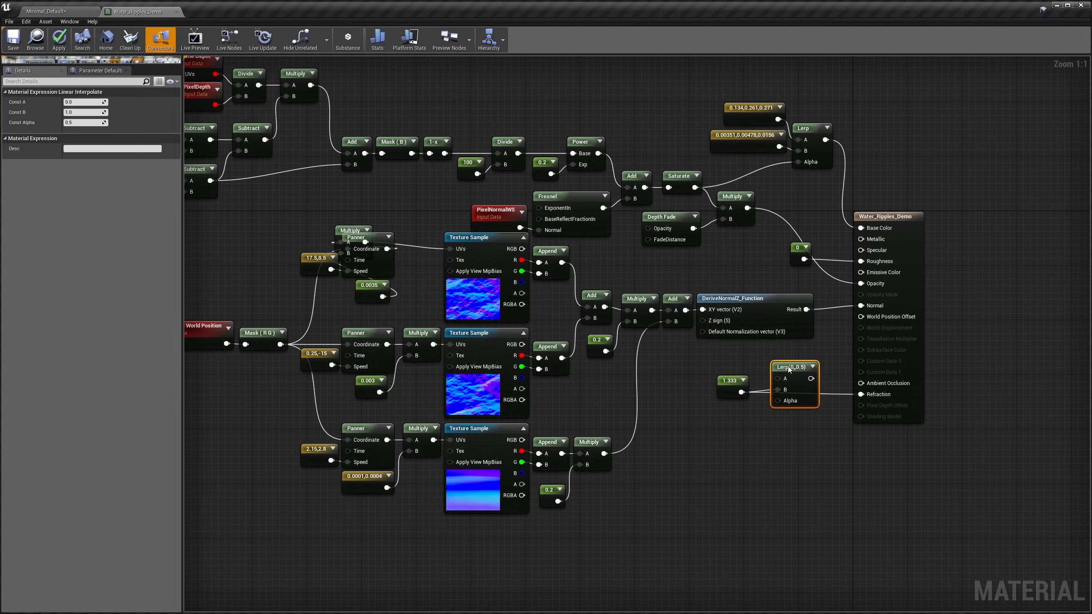
left_click_drag(694, 228, 777, 407)
- Duplicate the 1.333 refraction constant and set the copy's value to 1
left_click_drag(730, 381, 716, 395)
key("ctrl+w")
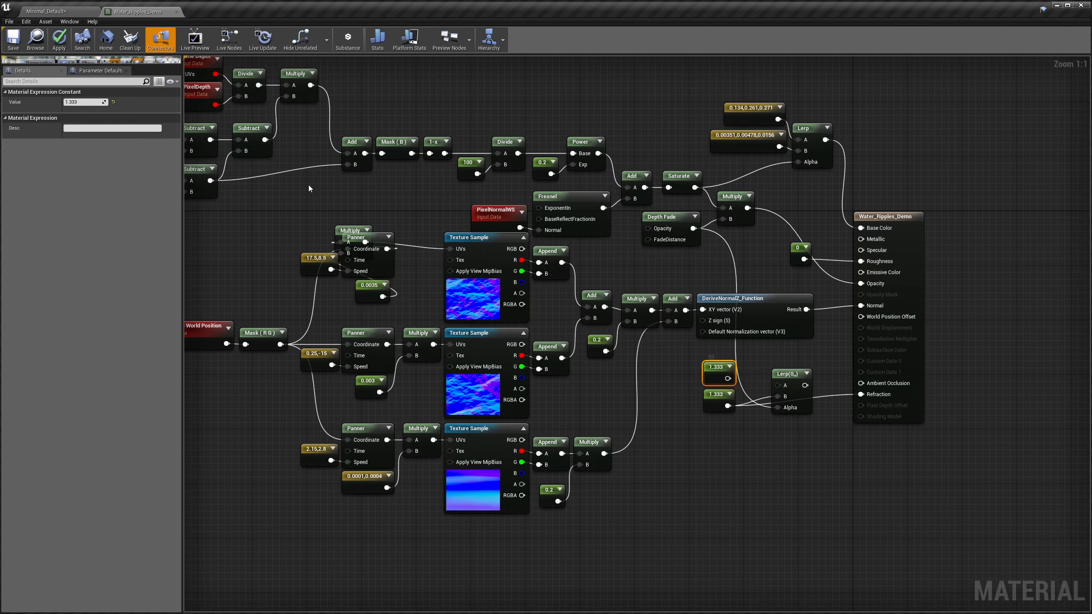
left_click(84, 102)
type("1")
key("Return")
- Wire the constant 1 to the new Lerp's A, 1.333 to B and its output to Refraction, and align the nodes
left_click_drag(717, 378, 778, 385)
left_click_drag(727, 406, 778, 397)
left_click_drag(806, 386, 860, 395)
left_click_drag(787, 374, 815, 381)
left_click_drag(714, 370, 718, 399)
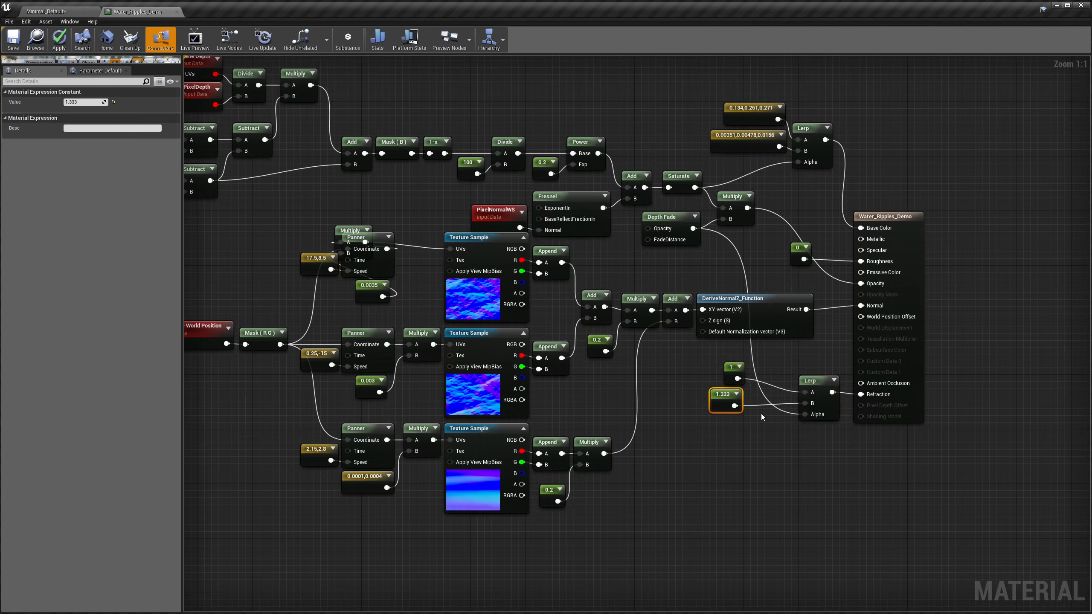